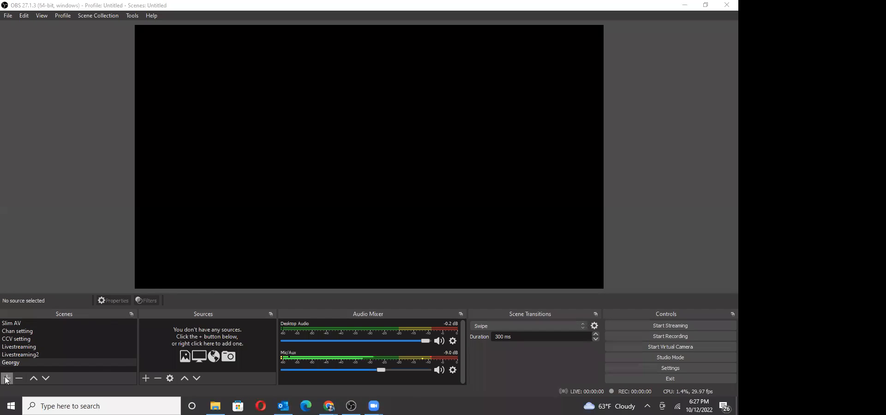
Step: Add a new scene named "Recording Scenes"
left_click(7, 379)
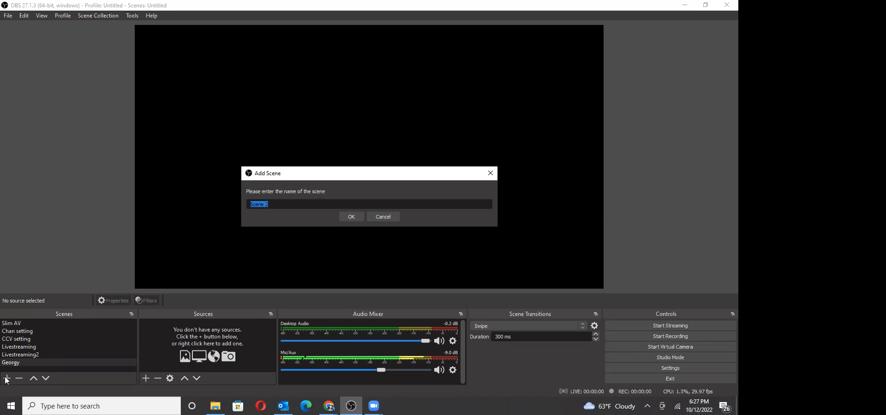
type("Recording Sc")
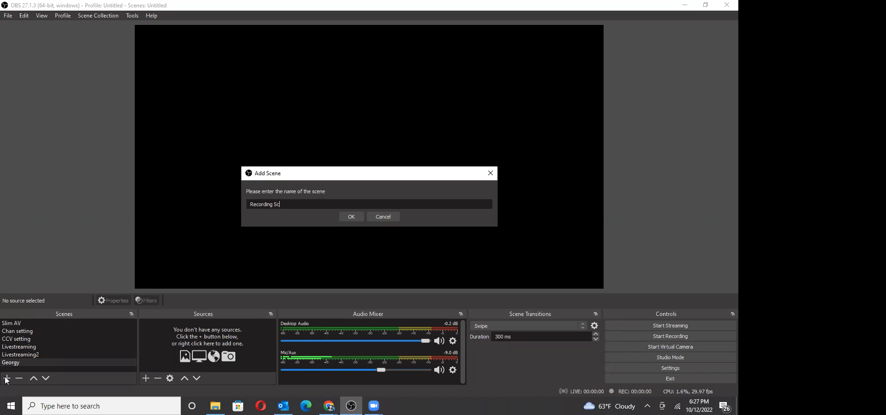
type("ence")
key("BackSpace")
type("es")
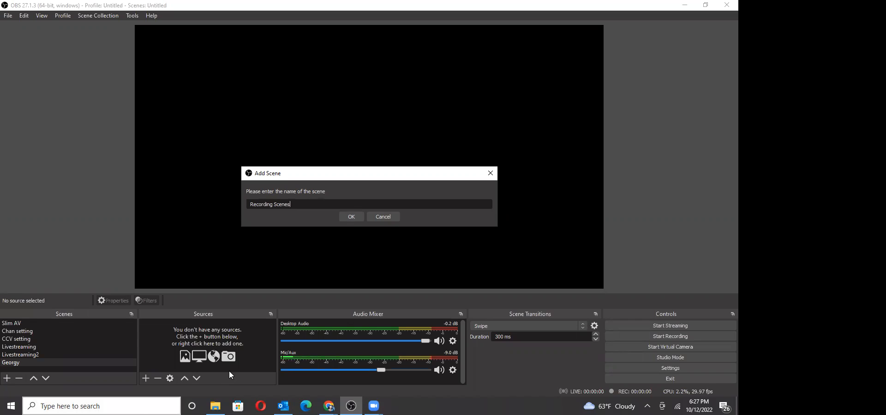
left_click(352, 217)
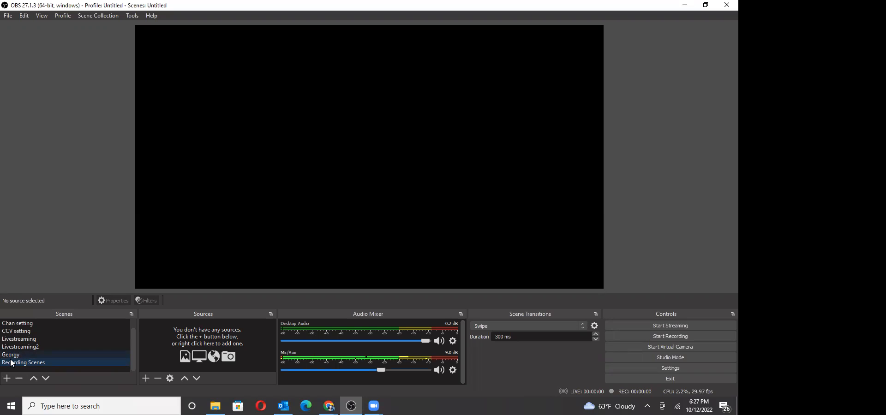
Step: Add a Display Capture source named "Capture my Monitor" to the Recording Scenes scene, keeping its default capture settings
left_click(18, 333)
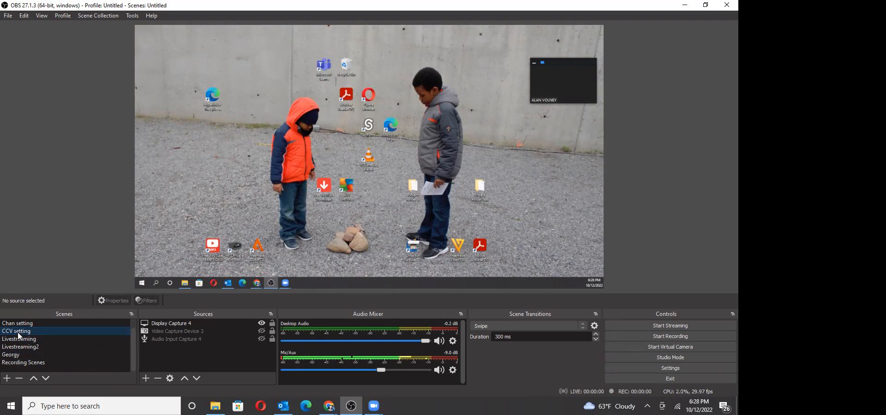
left_click(17, 364)
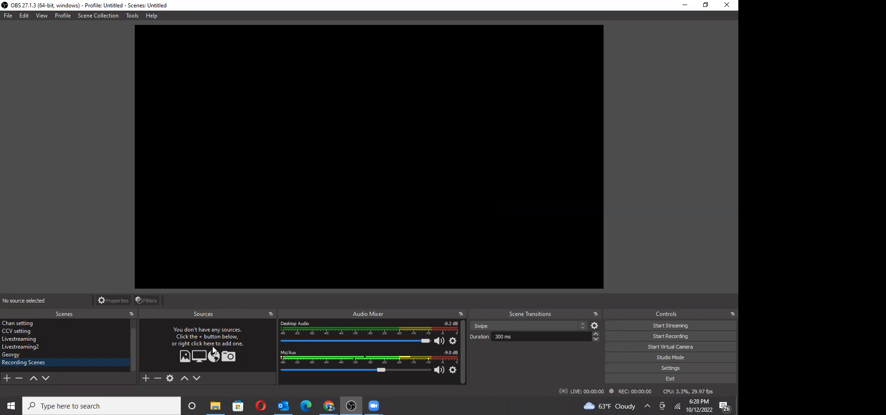
left_click(151, 378)
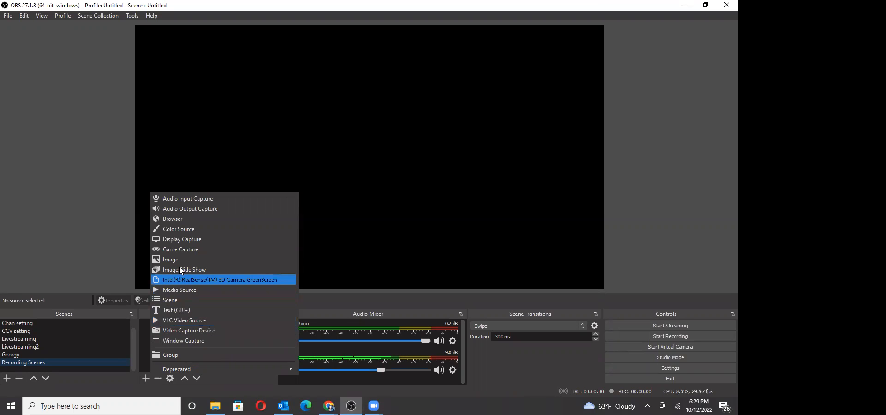
left_click(176, 240)
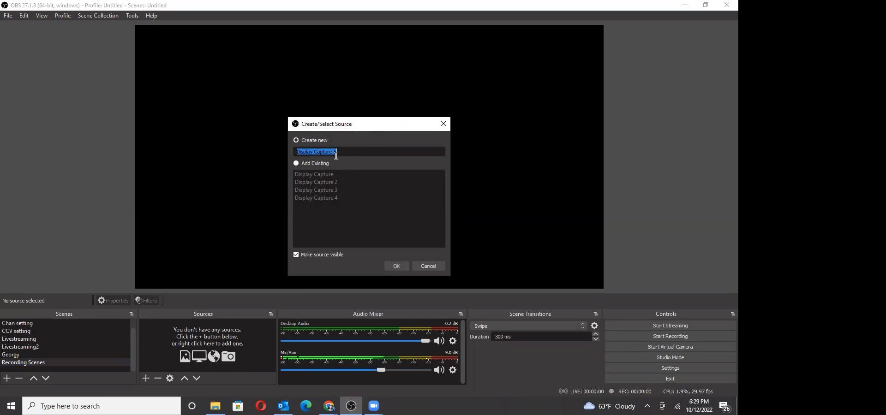
type("Capture m")
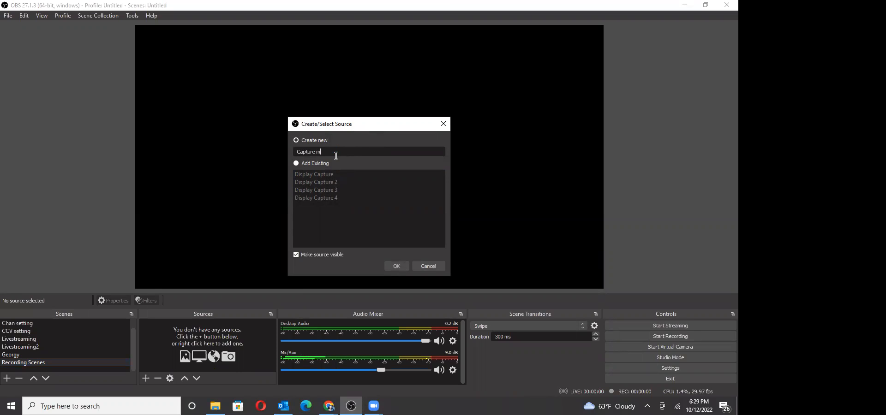
type("y Monitor")
left_click(396, 266)
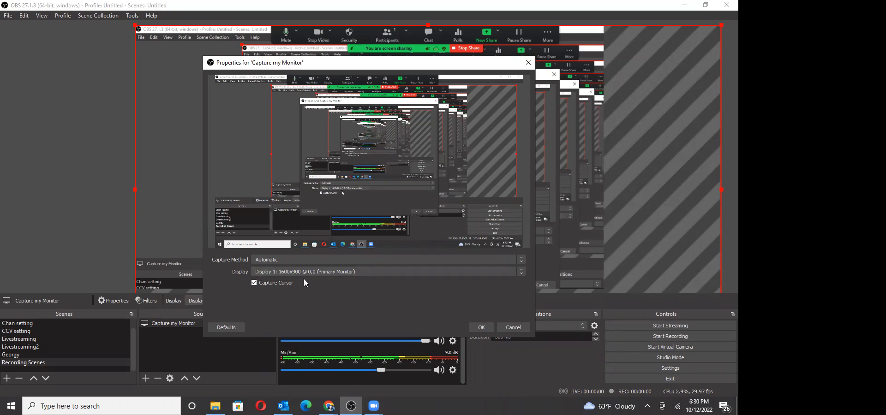
left_click(482, 327)
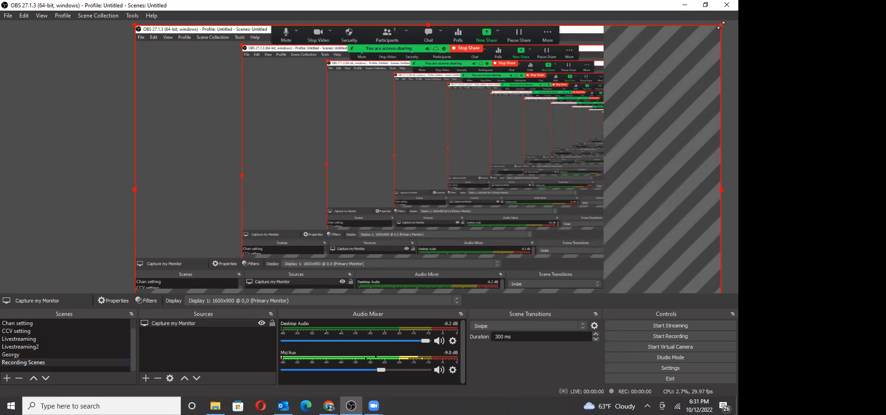
Step: Scale the monitor capture down to the canvas width and move it up so it fills the preview canvas
left_click_drag(720, 25, 604, 91)
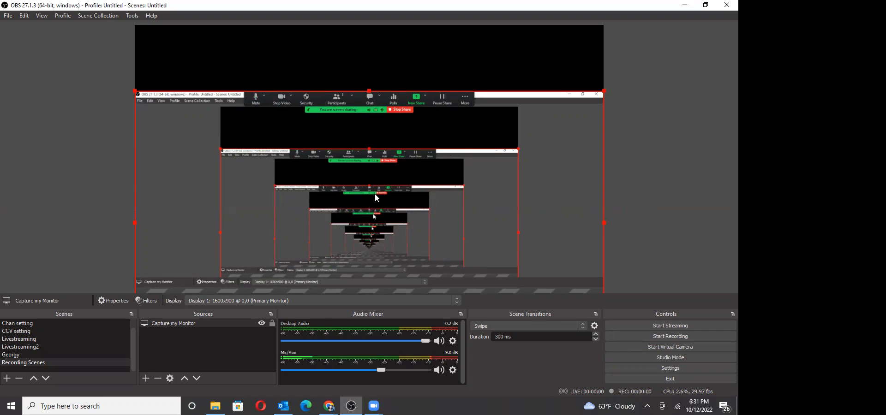
left_click_drag(376, 198, 374, 131)
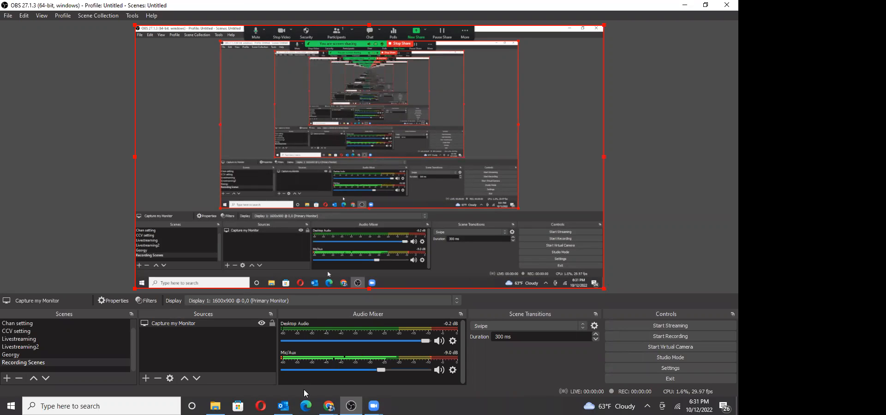
Step: Switch to the CcvMediaProduction YouTube page in Chrome to view the content for capture, and return to OBS
mouse_move(328, 406)
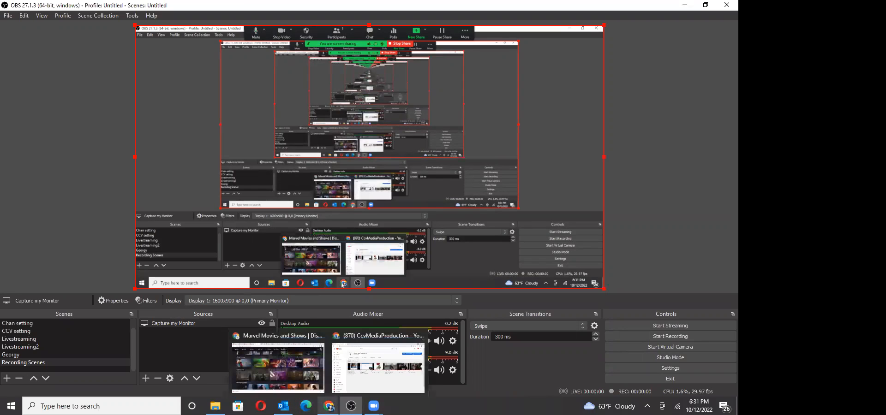
left_click(371, 367)
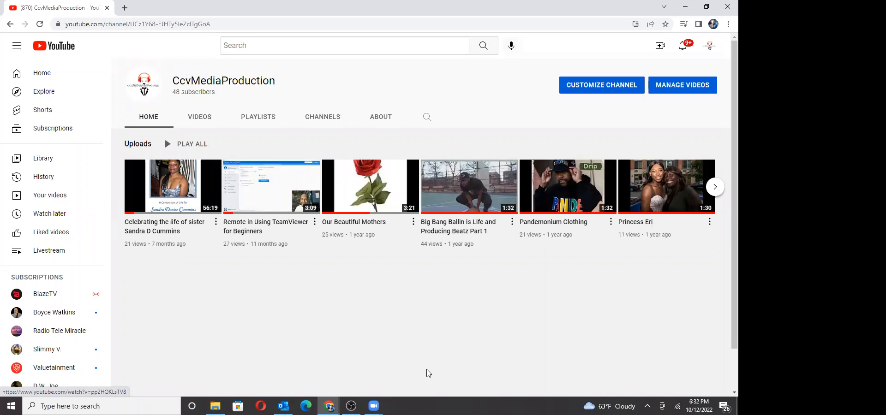
mouse_move(351, 406)
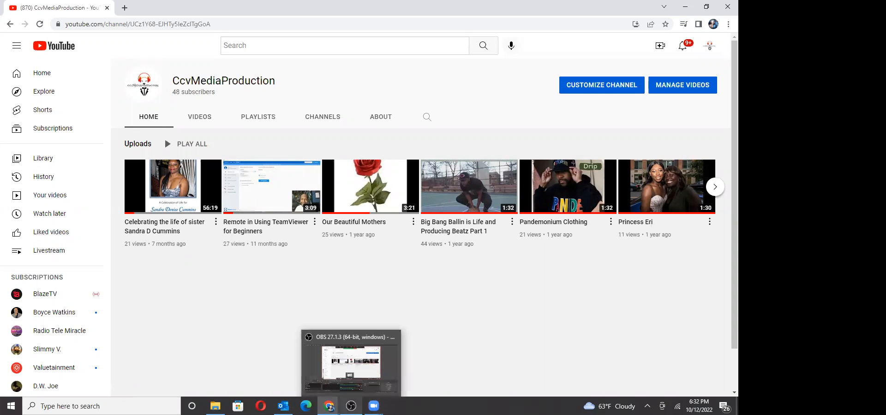
left_click(350, 365)
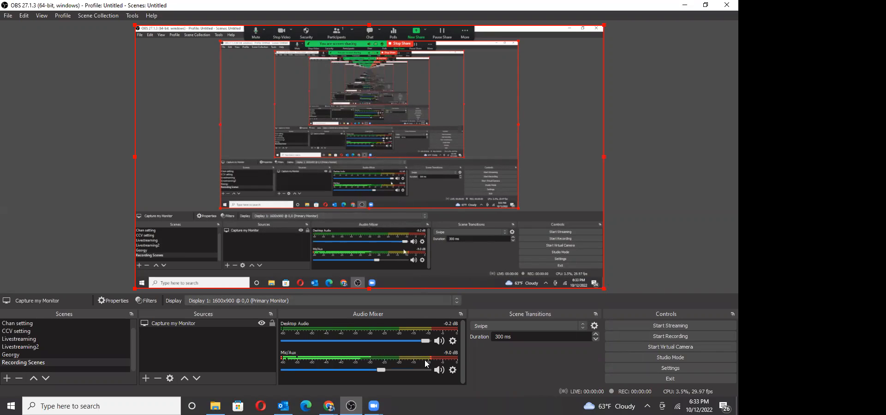
Step: Mute the Mic/Aux channel in the audio mixer and start recording
left_click(439, 370)
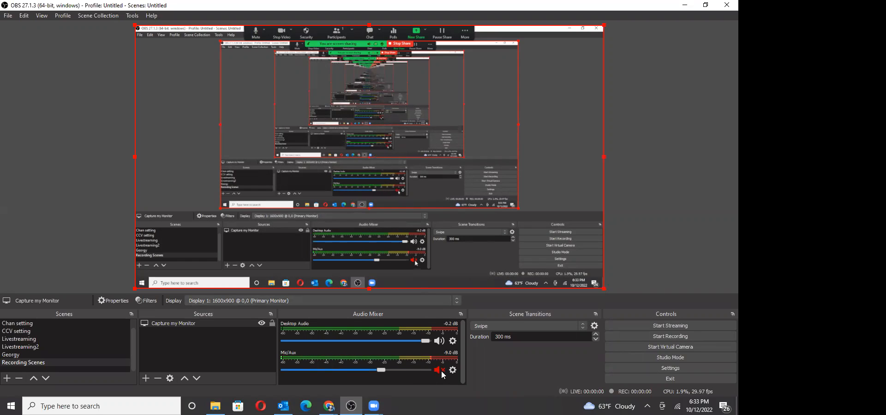
left_click(442, 373)
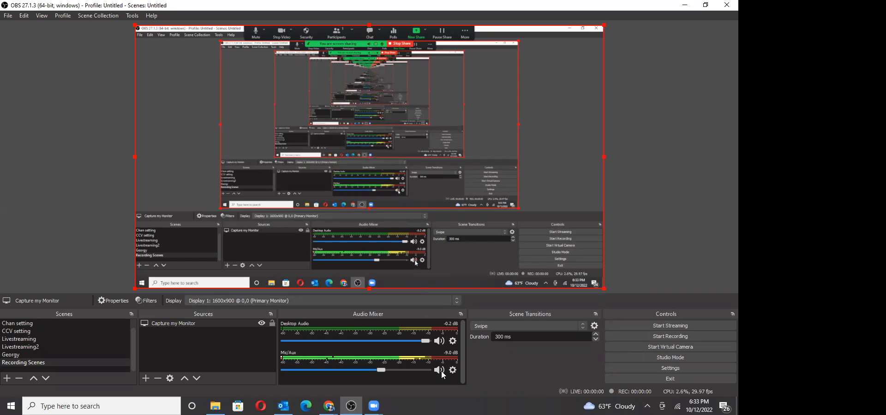
left_click(442, 372)
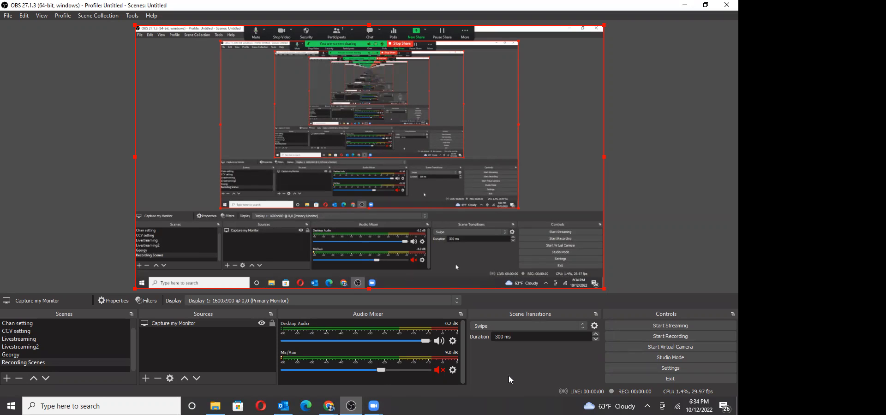
left_click(664, 337)
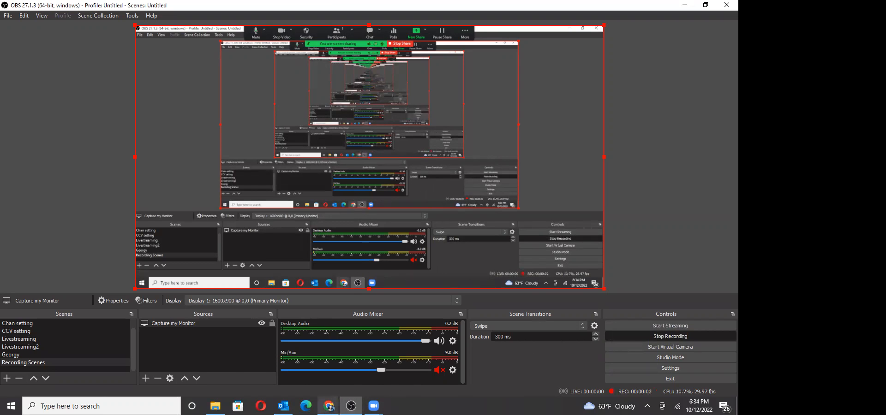
Step: Play "Big Bang Ballin is Life and Producing Beatz Part 1" from the YouTube channel in Chrome, and switch back to OBS
mouse_move(328, 407)
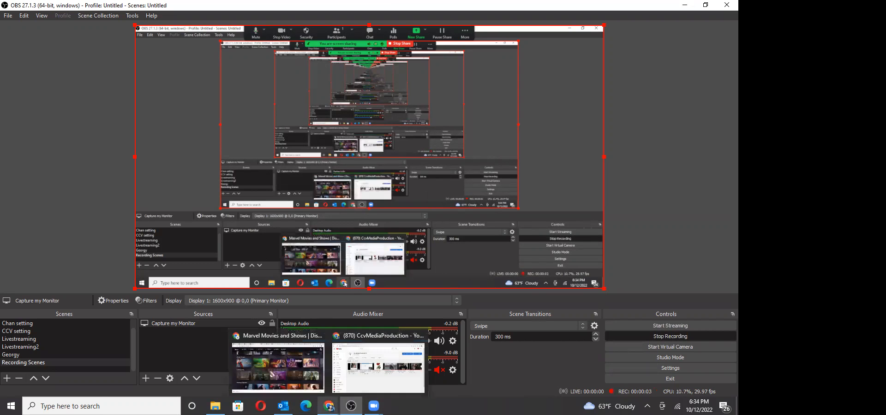
left_click(382, 369)
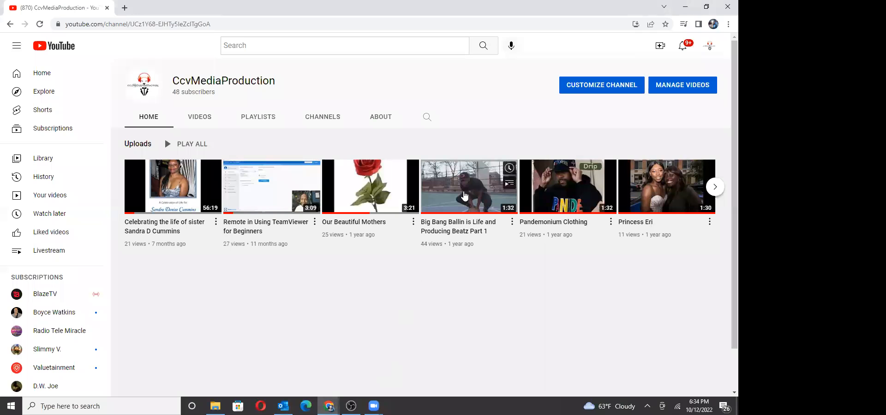
left_click(466, 190)
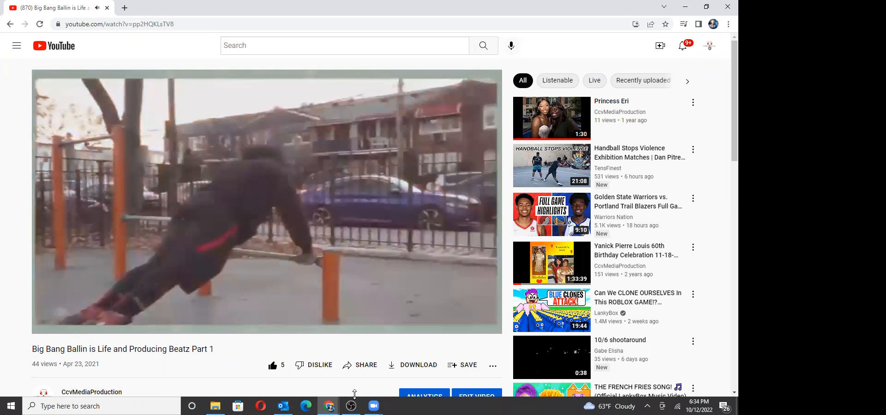
mouse_move(351, 406)
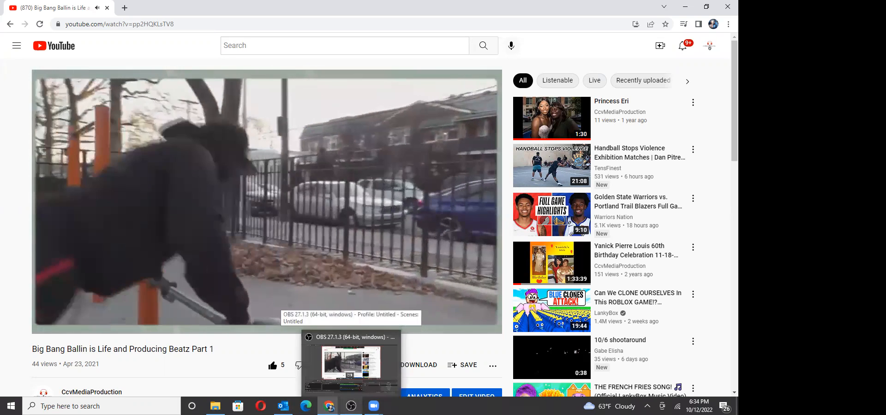
left_click(351, 364)
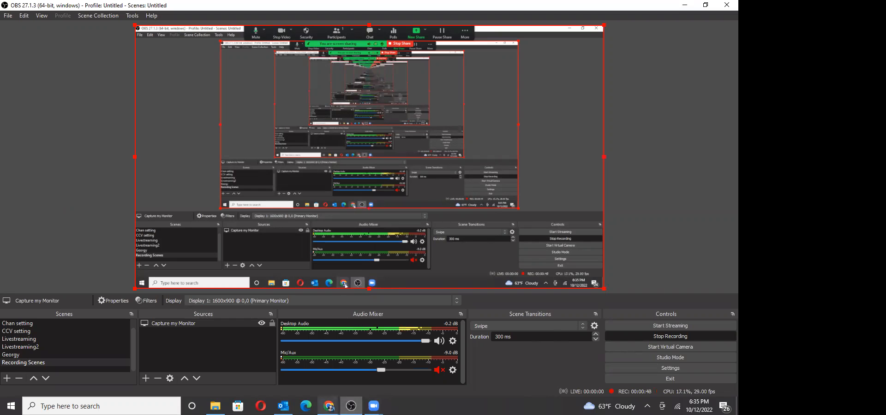
Step: Go back to the playing video in Chrome, show it full screen for a while, exit full screen and pause it
mouse_move(329, 408)
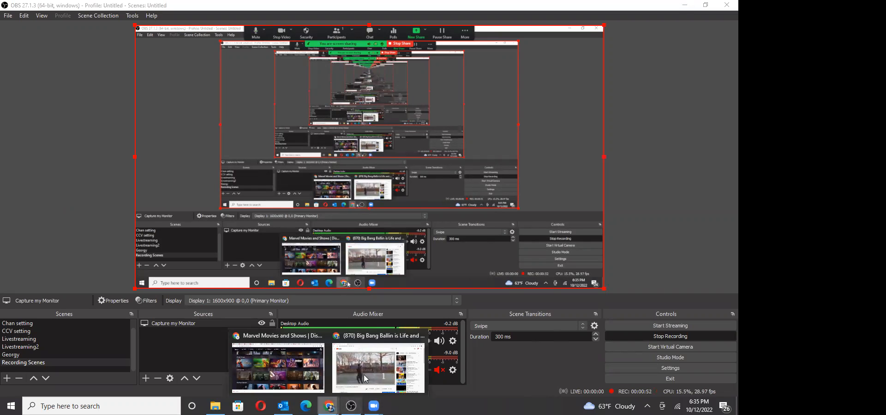
left_click(390, 368)
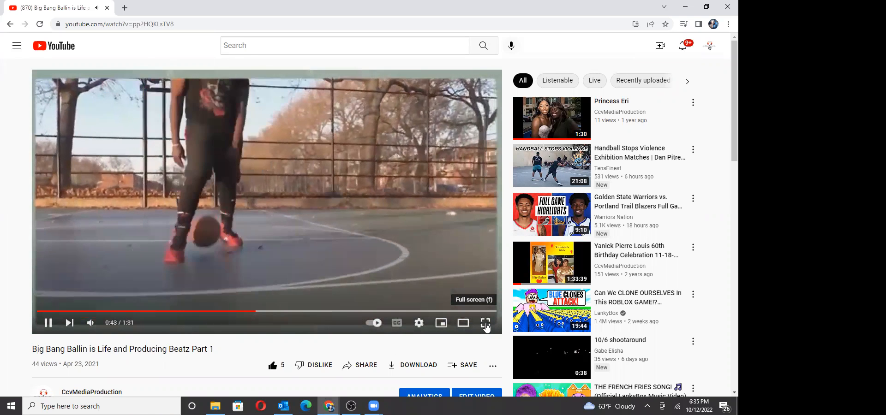
left_click(485, 325)
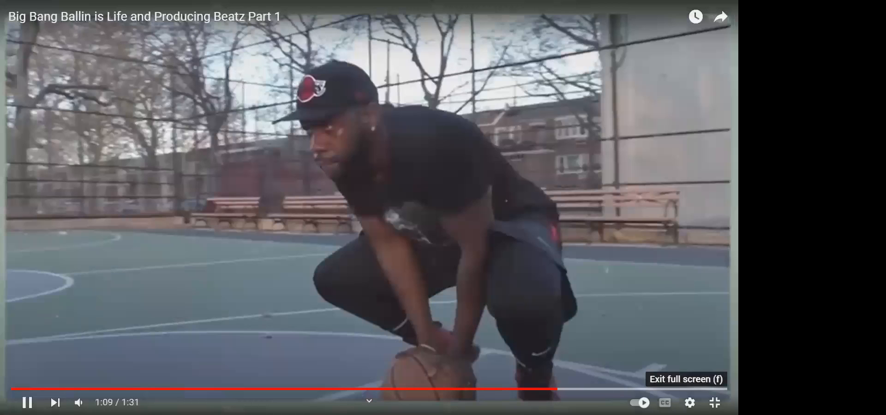
left_click(710, 398)
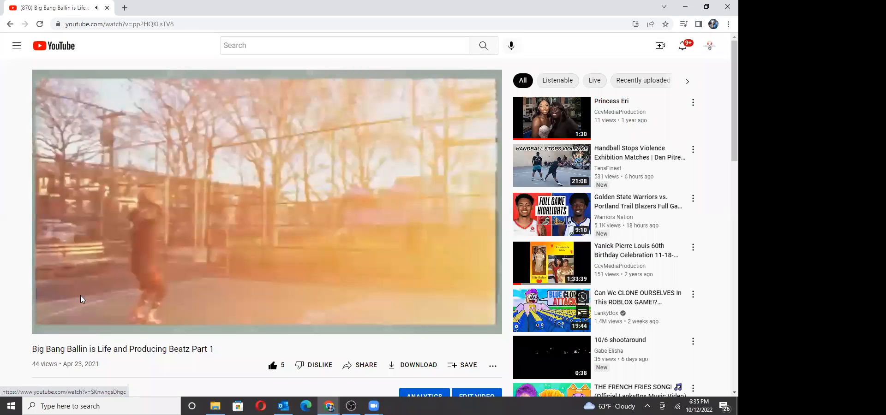
mouse_move(64, 314)
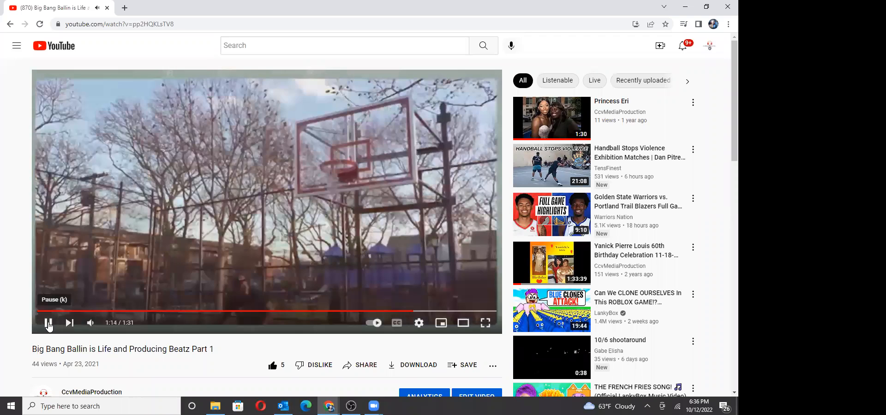
left_click(49, 326)
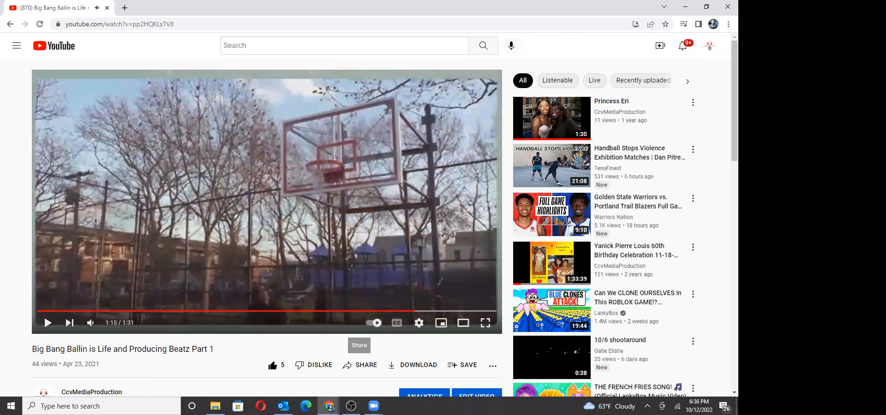
Step: Switch back to OBS and stop the recording
mouse_move(351, 406)
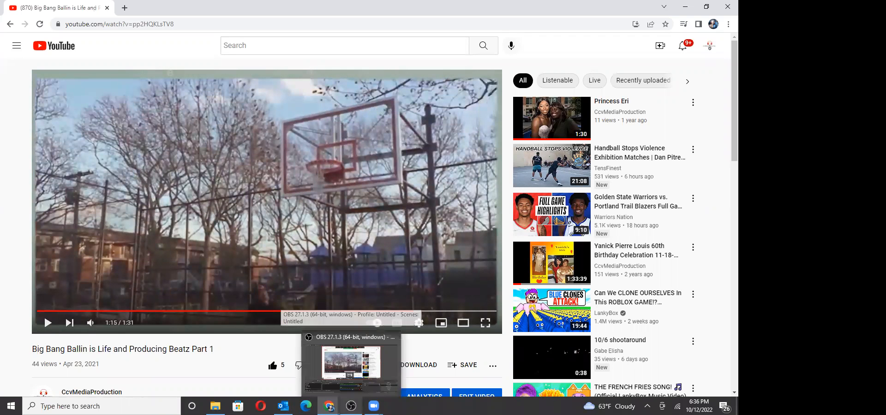
left_click(351, 364)
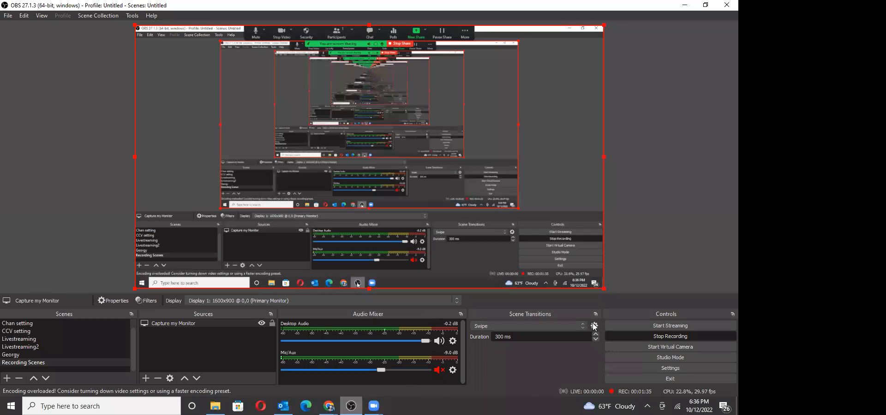
left_click(670, 338)
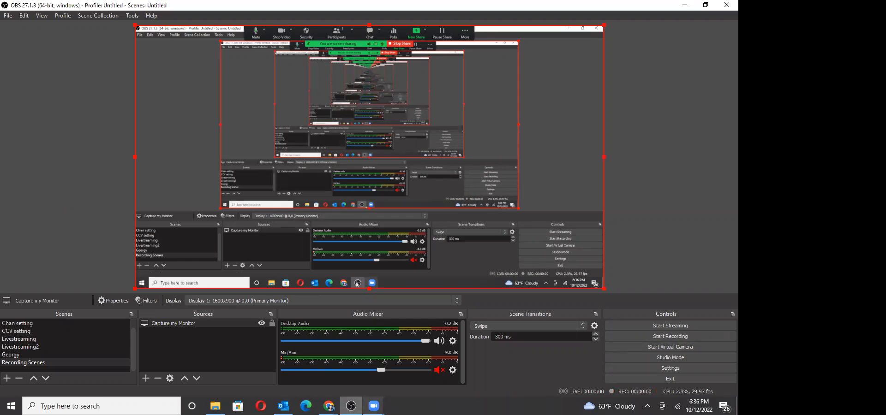
Step: Switch to File Explorer, go to the Videos folder under This PC and sort its files by date, newest first
left_click(215, 406)
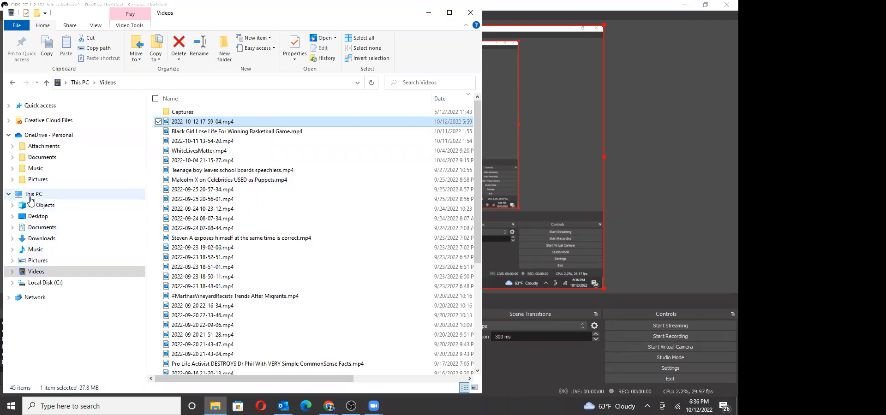
left_click(33, 196)
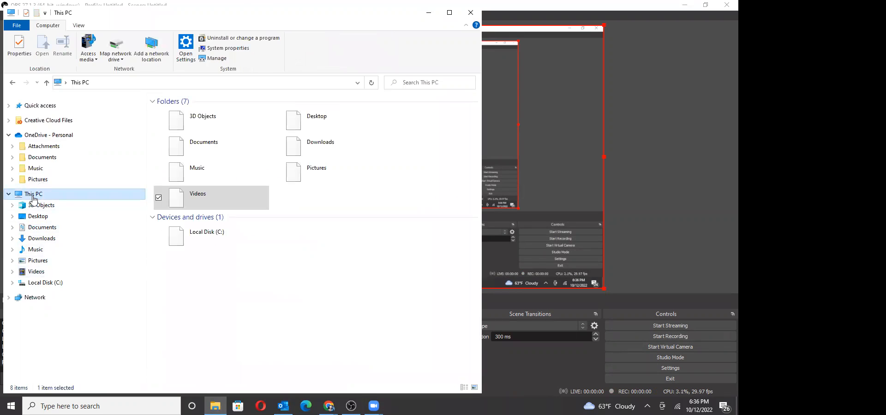
double_click(183, 196)
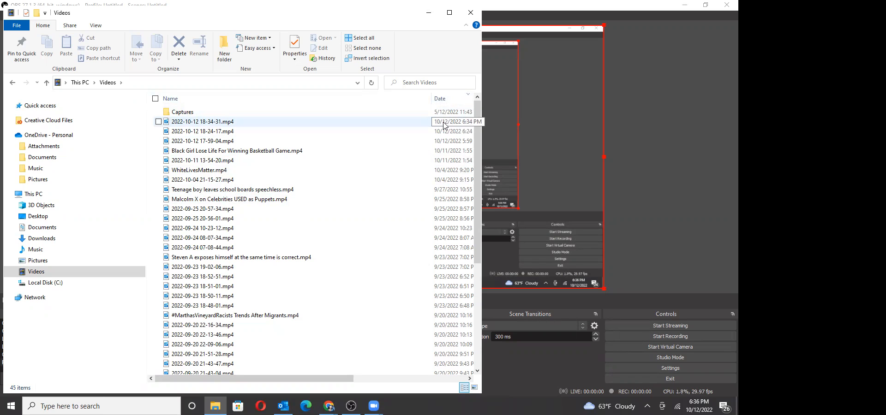
left_click(451, 98)
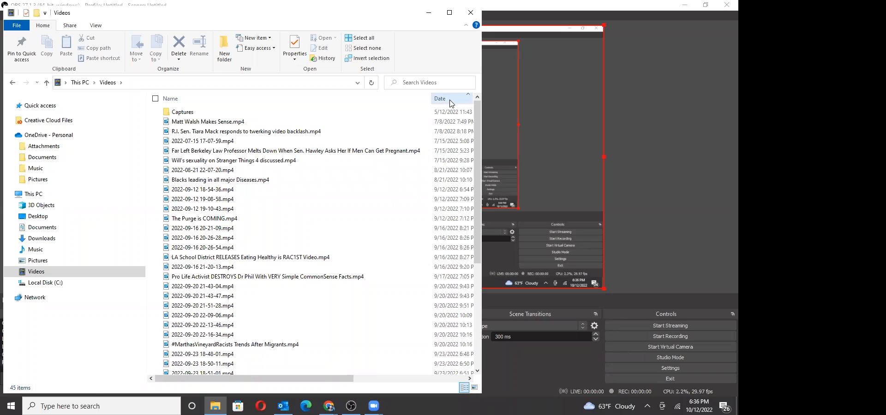
left_click(451, 98)
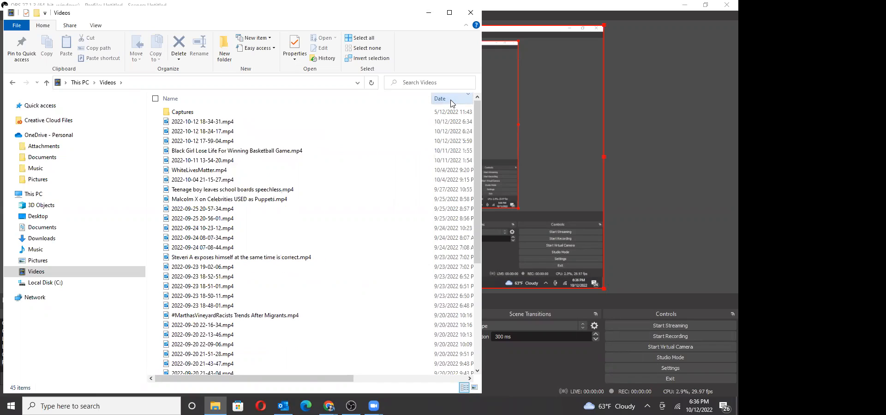
left_click(192, 122)
double_click(192, 123)
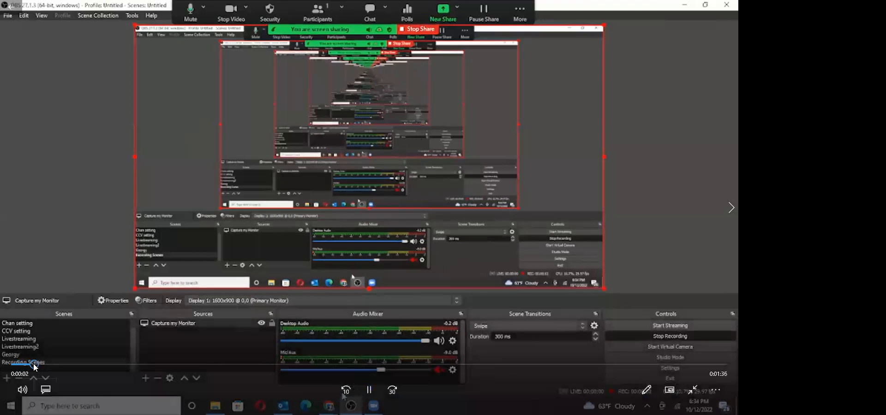
left_click(132, 359)
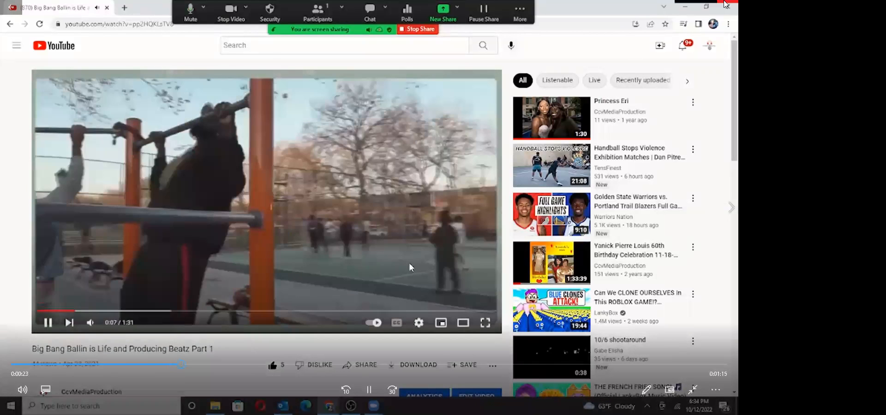
left_click(725, 9)
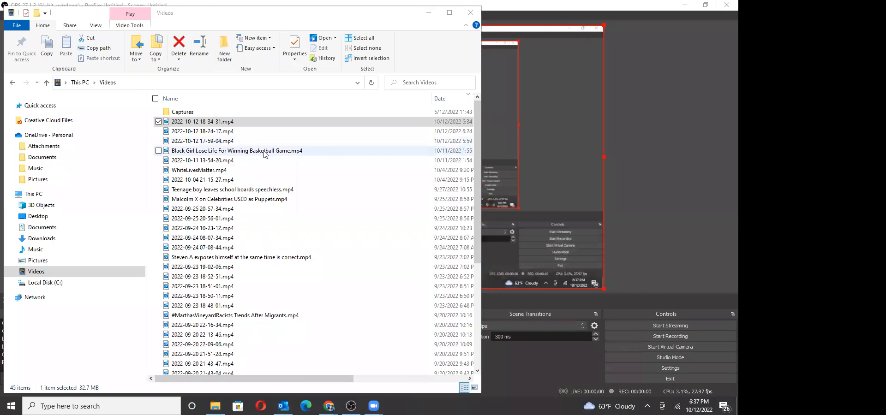
left_click(549, 114)
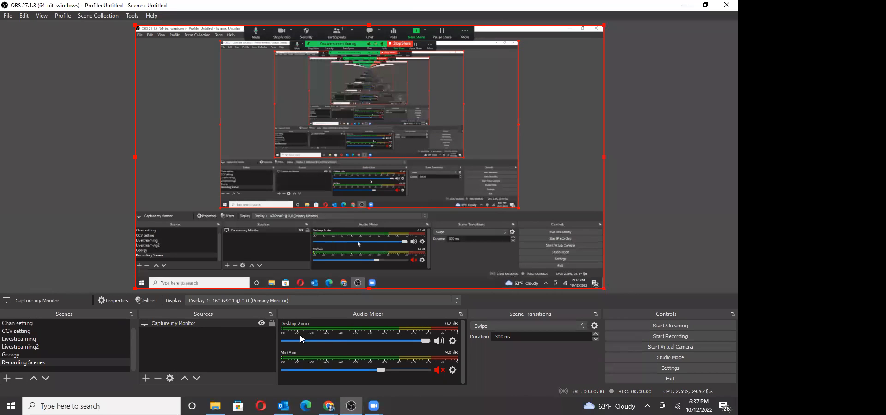
Step: Change the captured display of the Capture my Monitor source to Display 2: 1600x900 @ -1600,0 and apply it
double_click(180, 321)
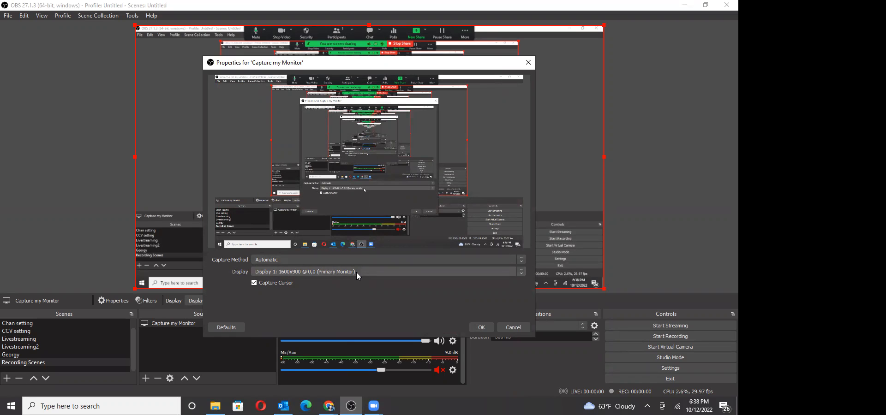
left_click(522, 271)
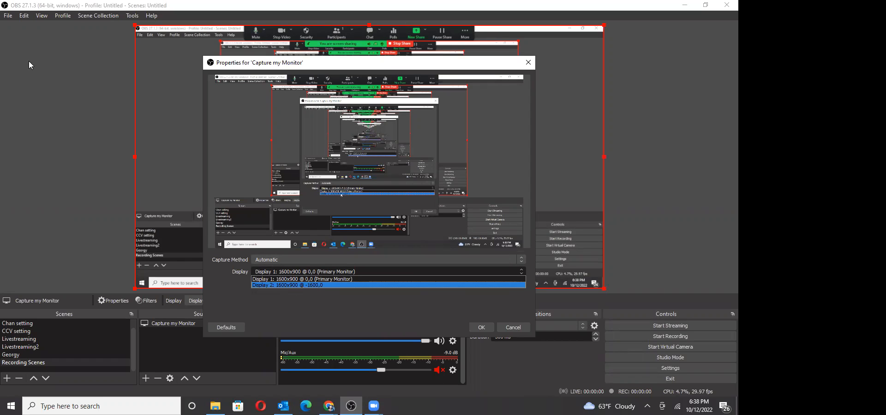
left_click(302, 279)
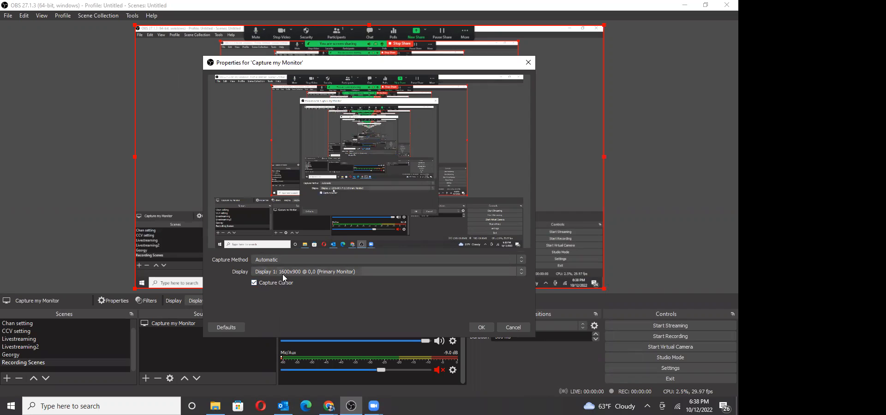
left_click(326, 271)
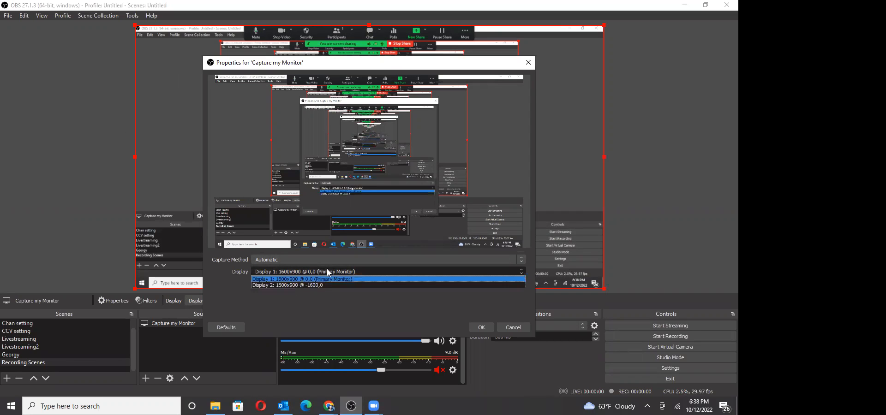
left_click(304, 285)
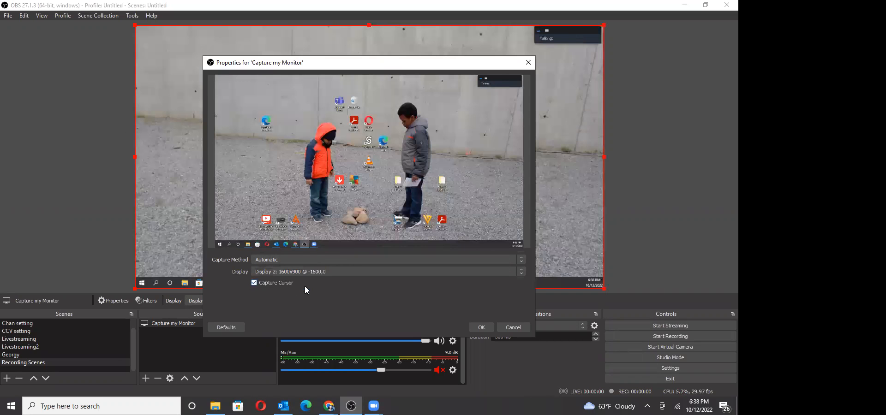
left_click(481, 327)
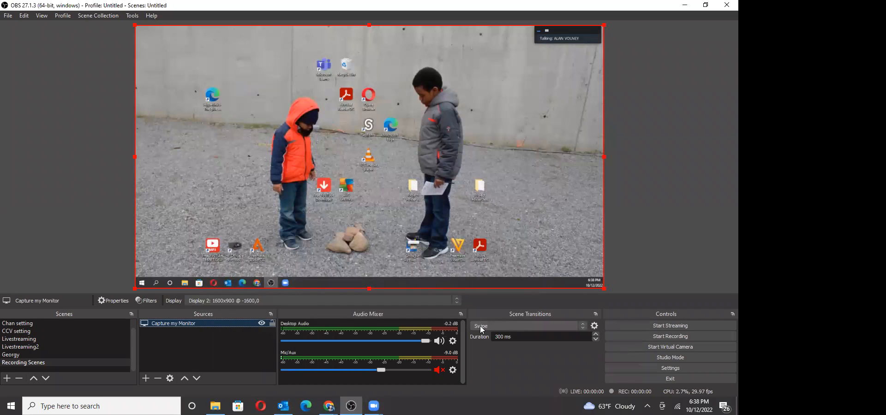